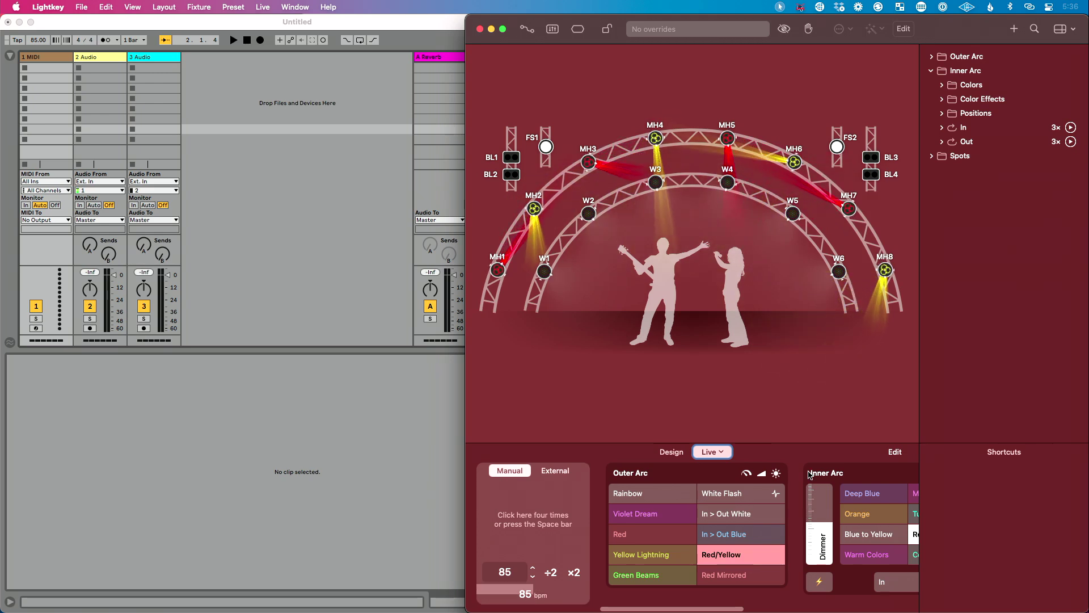
- Use External Control > Add Trigger on the Inner Arc Dimmer fader so Lightkey waits for a trigger
right_click(820, 523)
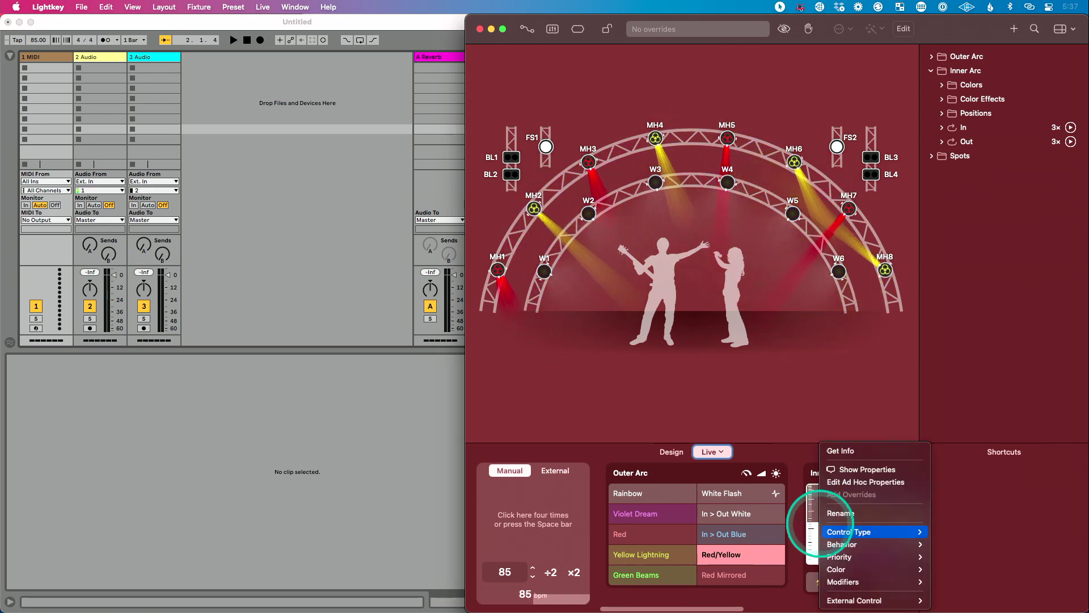
mouse_move(836, 537)
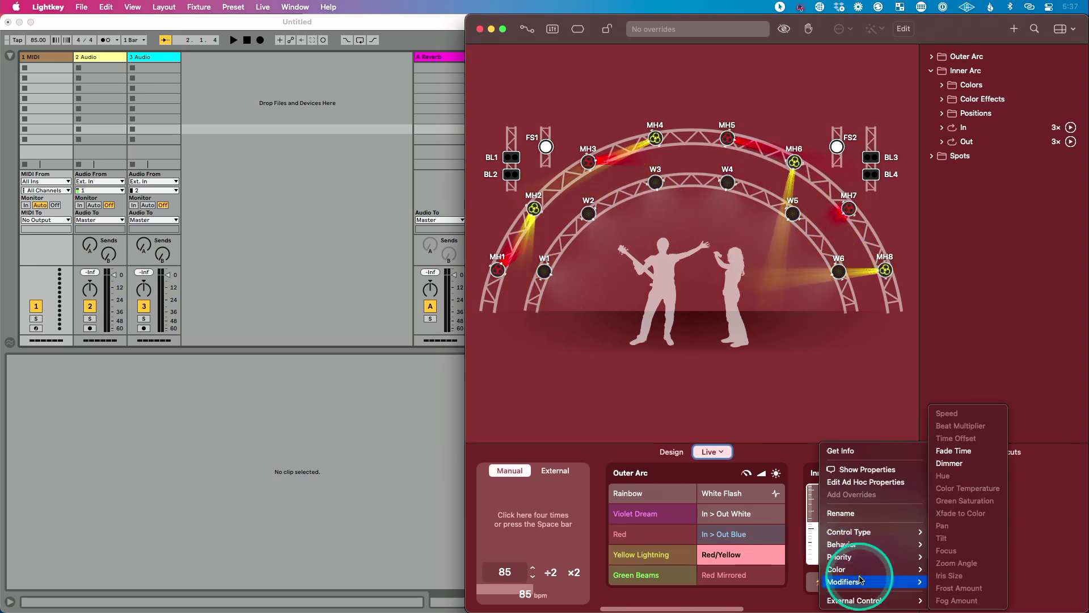
mouse_move(874, 600)
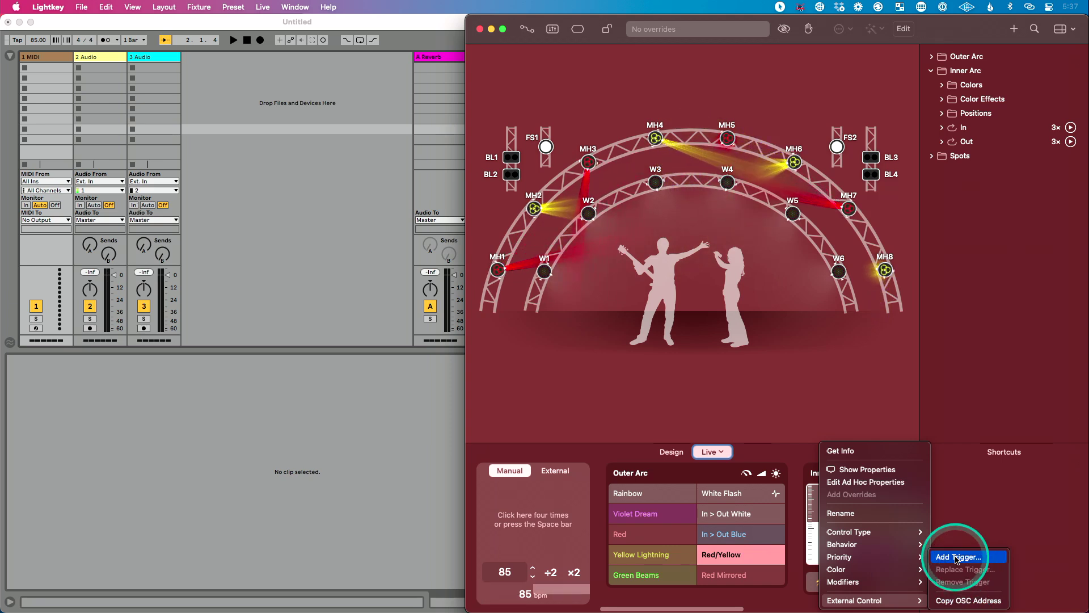
click(957, 557)
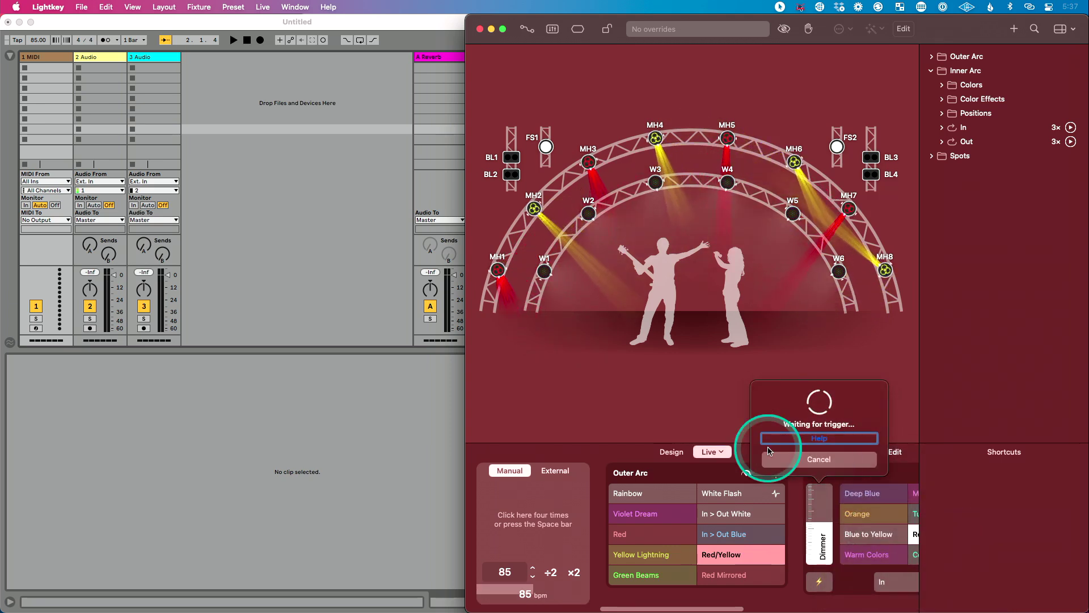
- Route the 1 MIDI track's output to Lightkey Input on Ch. 15, then confirm Lightkey's trigger
click(232, 221)
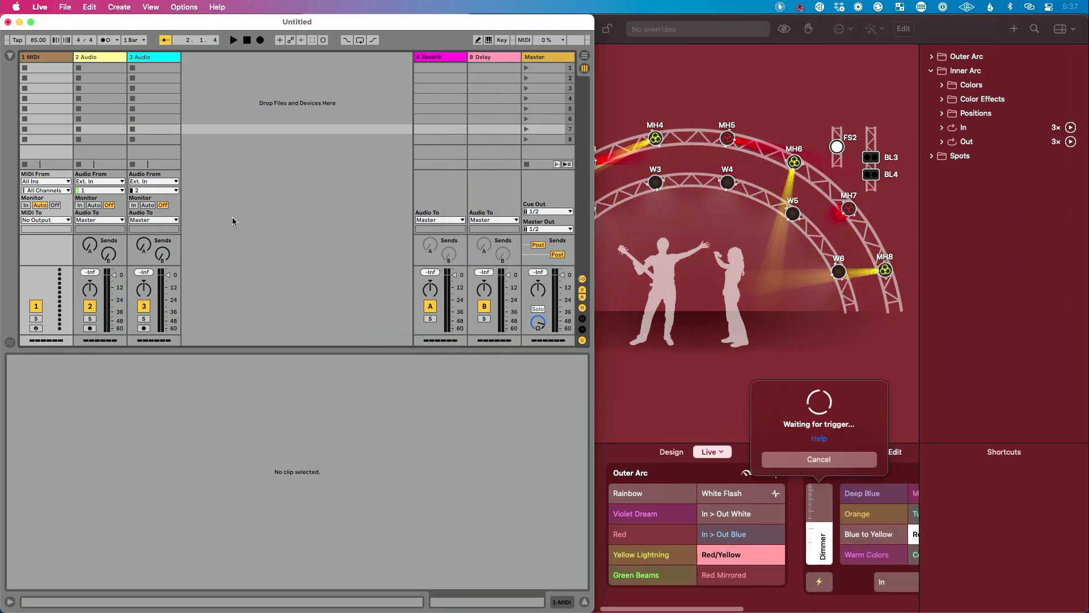
click(44, 56)
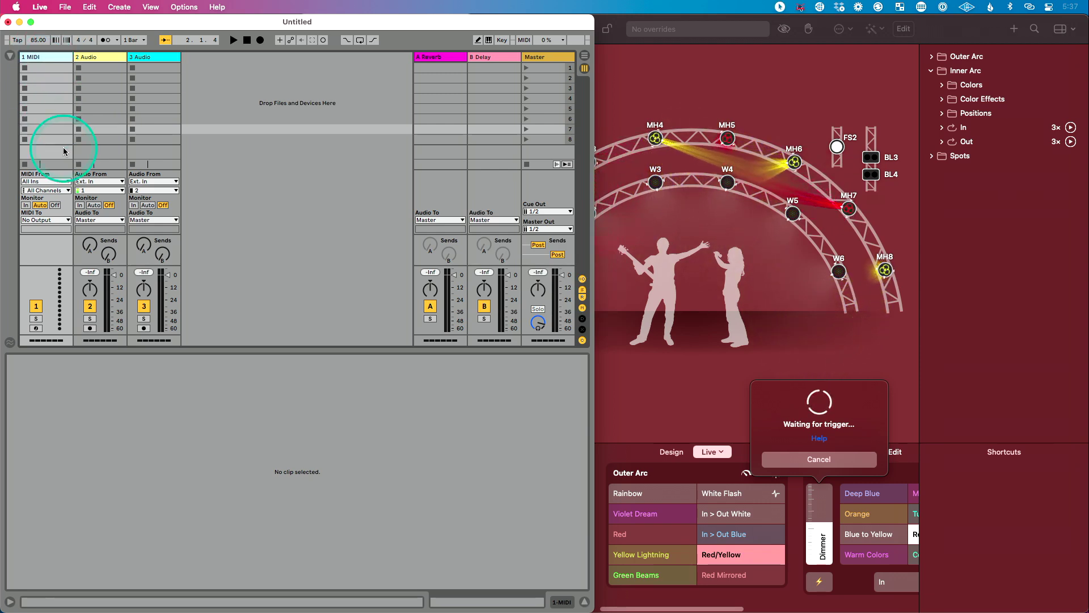
click(46, 220)
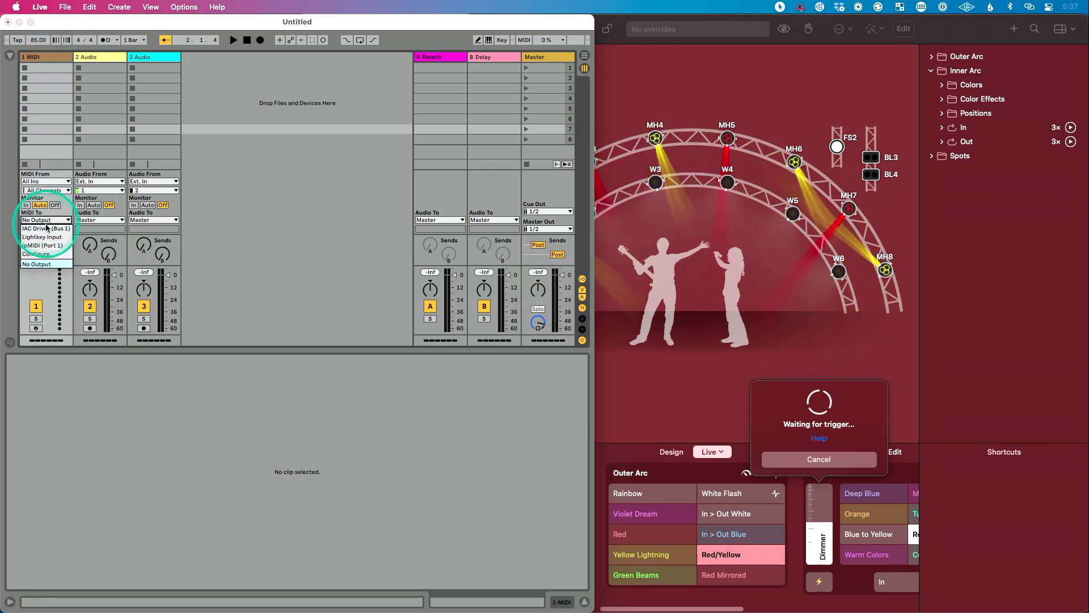
click(49, 238)
click(46, 229)
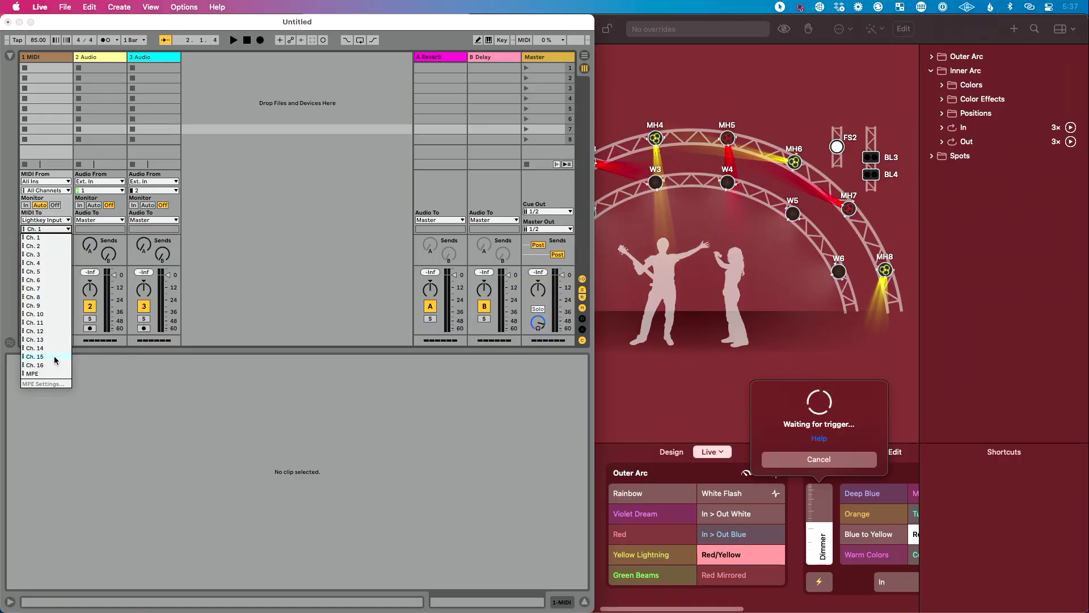
click(54, 357)
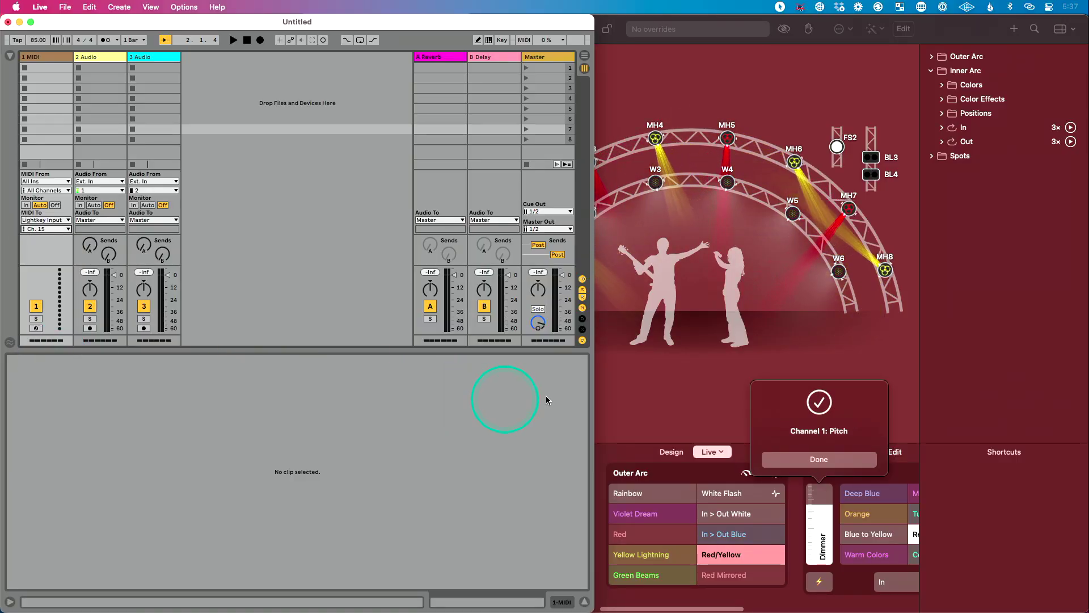
click(819, 459)
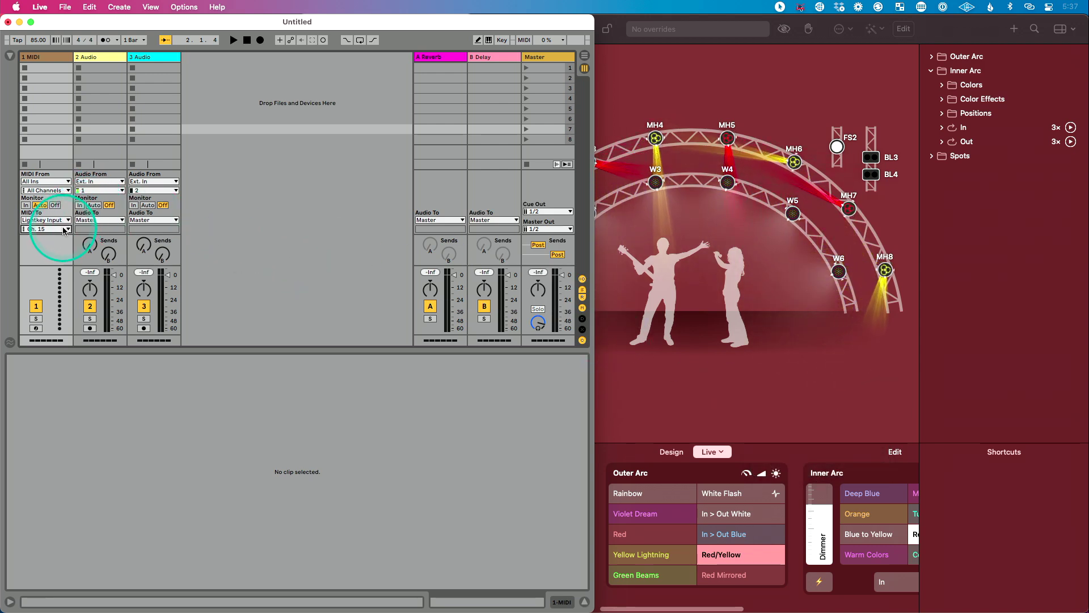
- Create an empty MIDI clip in track 1's first slot and choose MIDI Ctrl 119 as its envelope
click(41, 68)
click(39, 68)
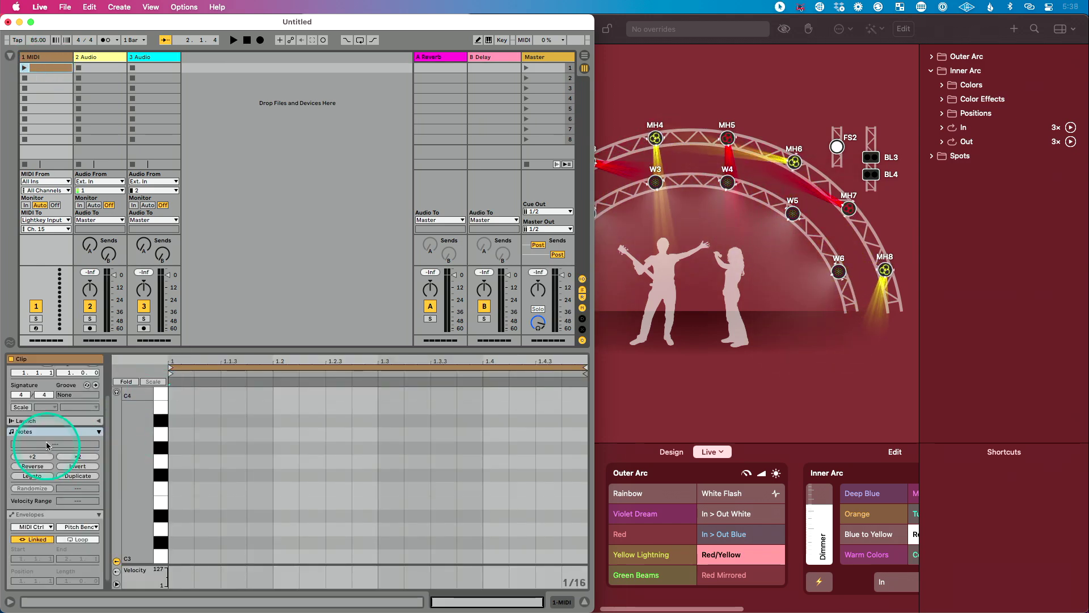
click(60, 514)
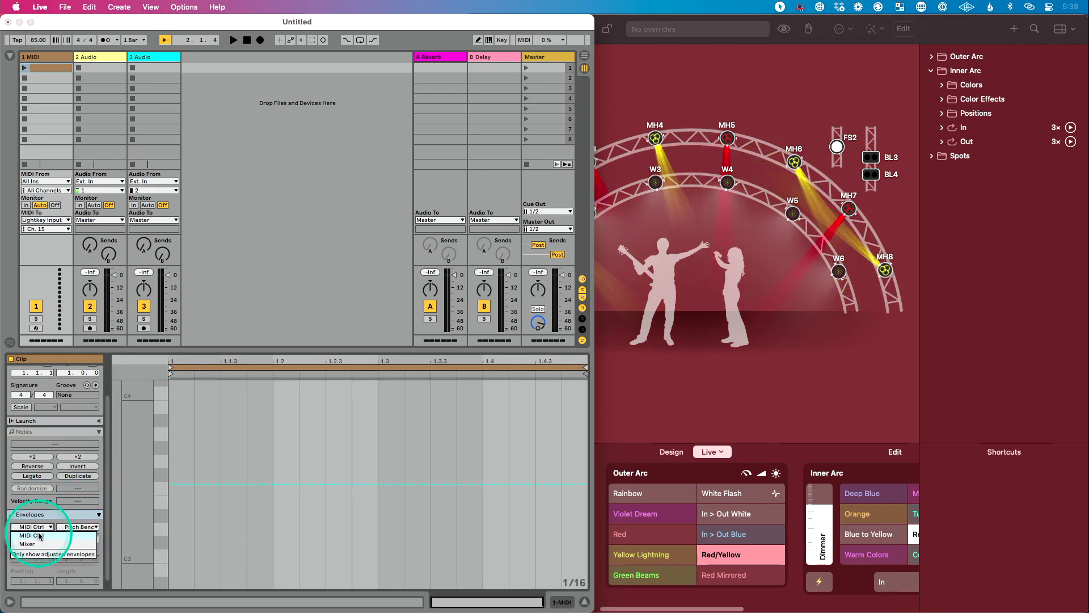
click(71, 527)
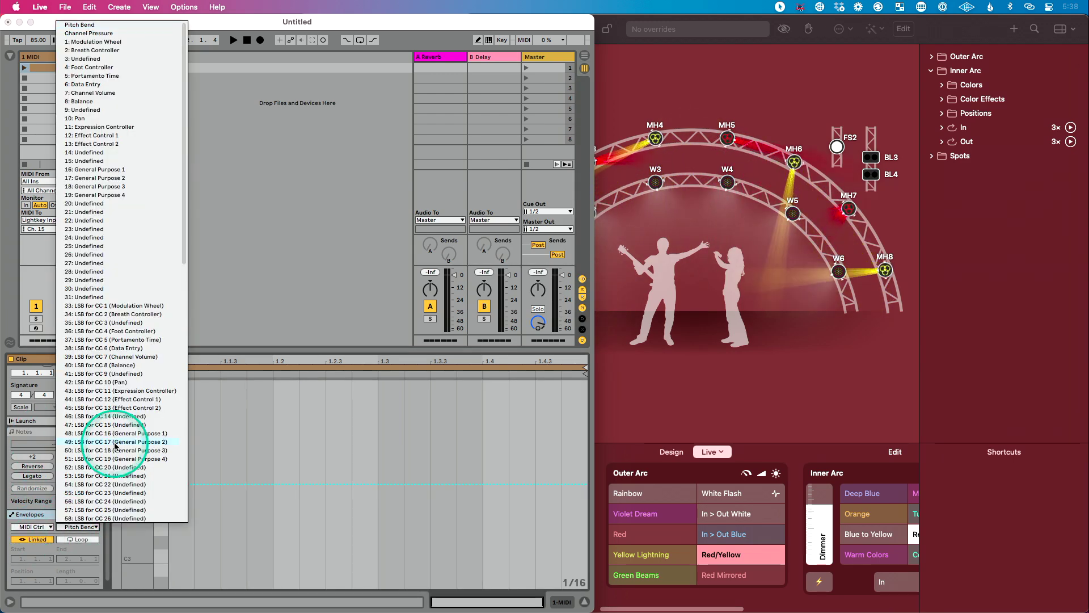
scroll(114, 442, down, 10)
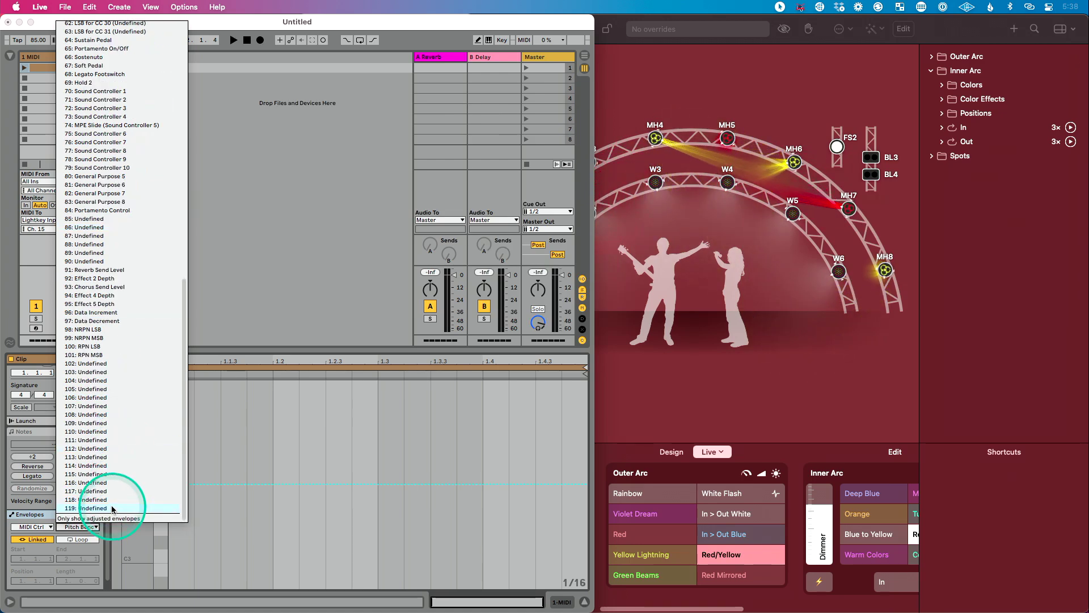
click(112, 508)
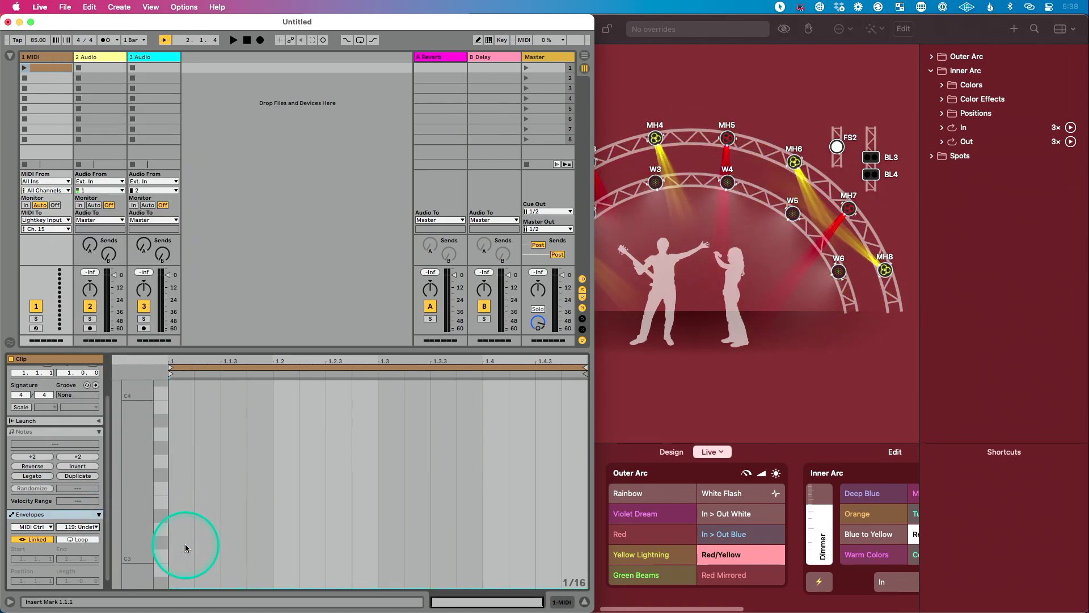
- Draw the controller 119 envelope ramping from 0 at the clip start up to 127 by beat 3
click(184, 587)
drag(185, 587, 364, 481)
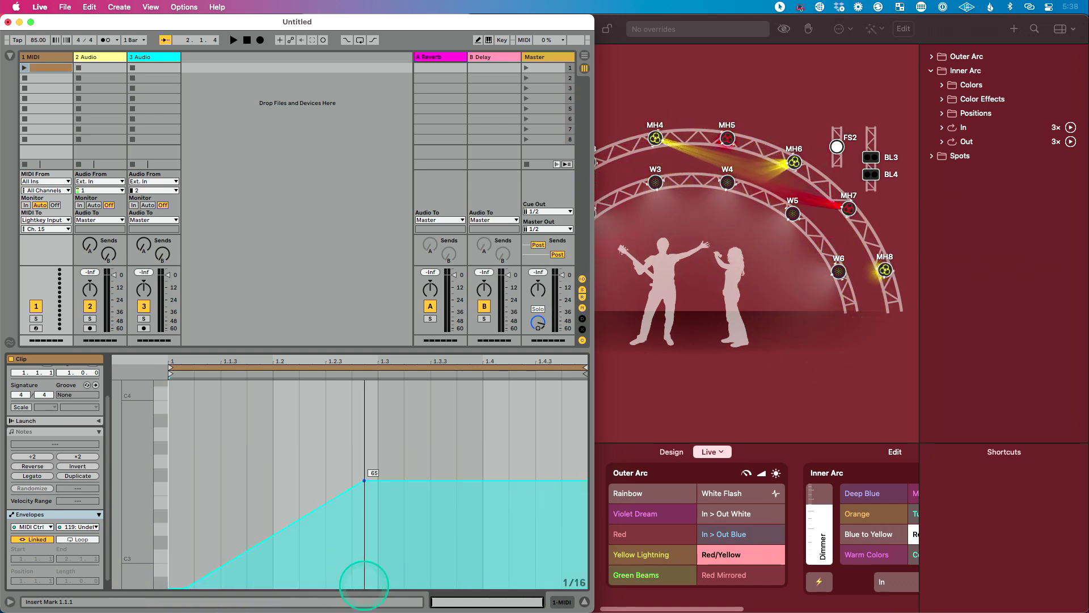
drag(364, 585, 378, 584)
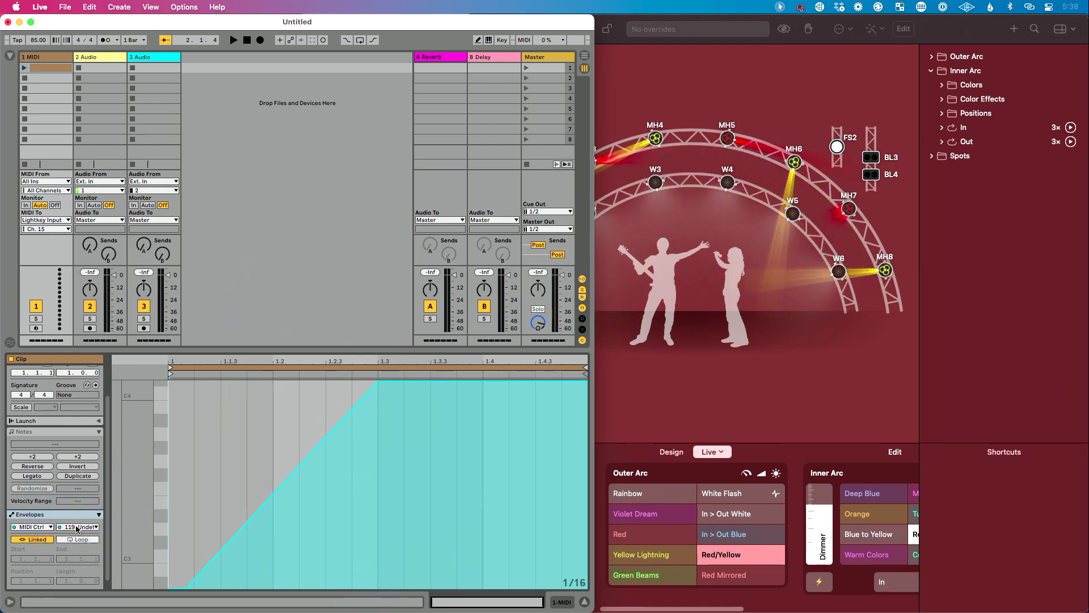
click(188, 590)
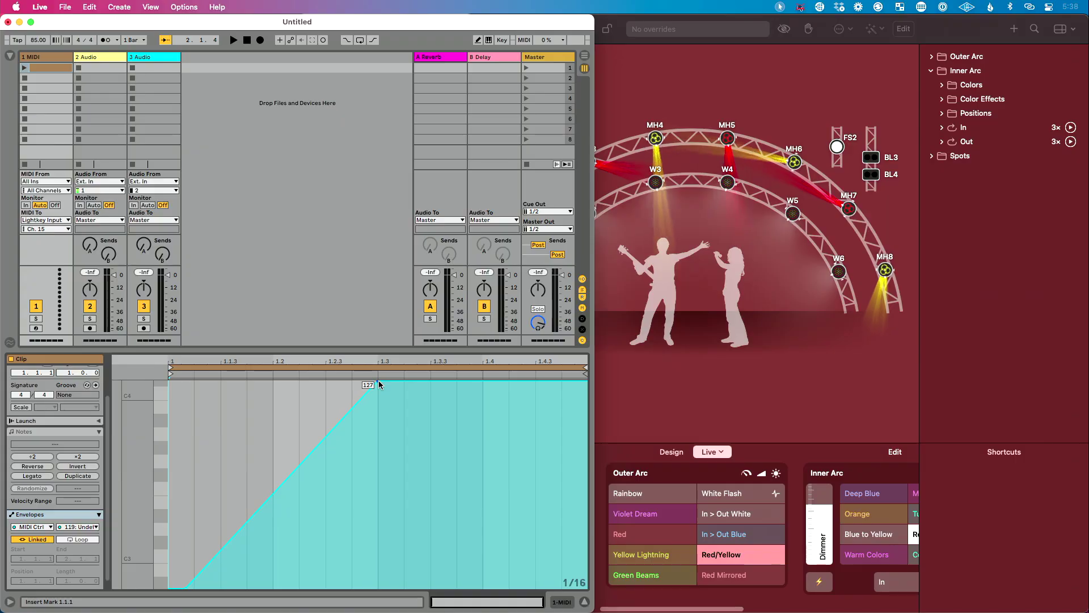
right_click(825, 530)
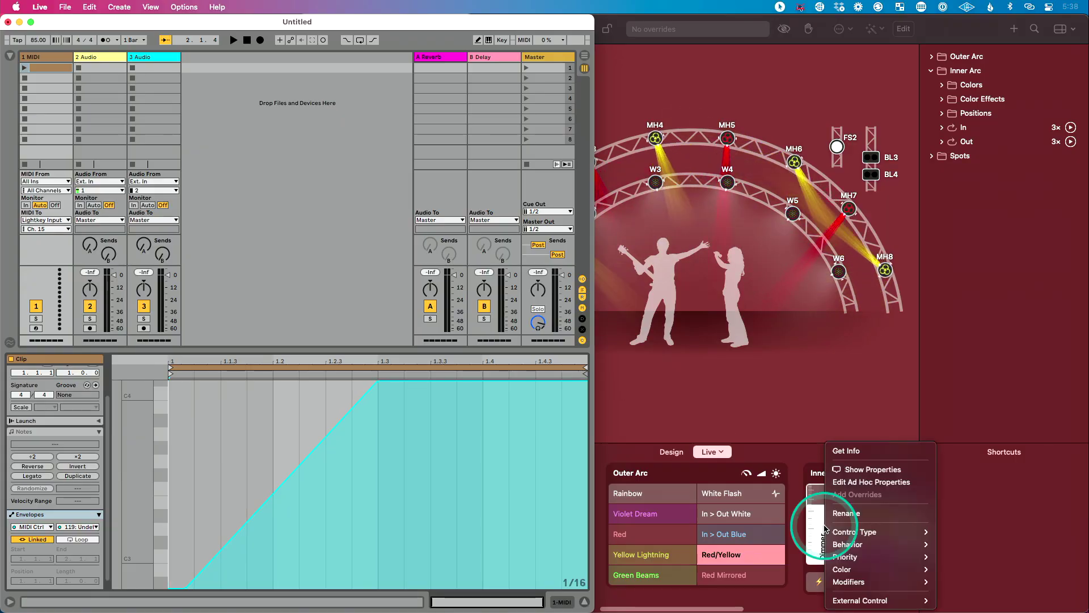
- Map the Inner Arc dimmer by launching the ramp clip so Lightkey learns Channel 15 CC 119
mouse_move(853, 571)
mouse_move(885, 600)
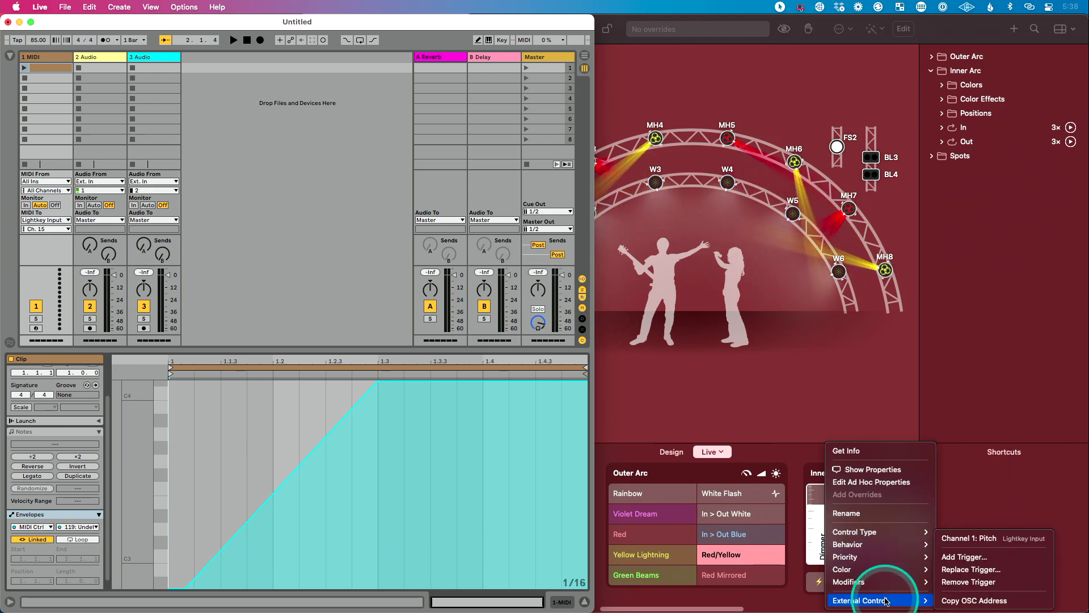
click(989, 560)
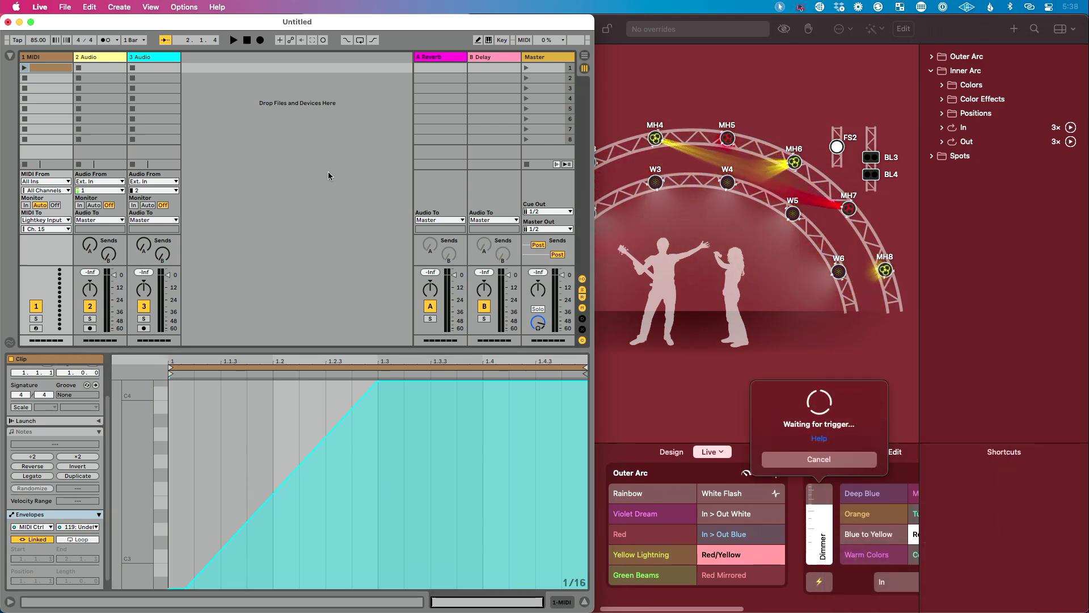
click(24, 67)
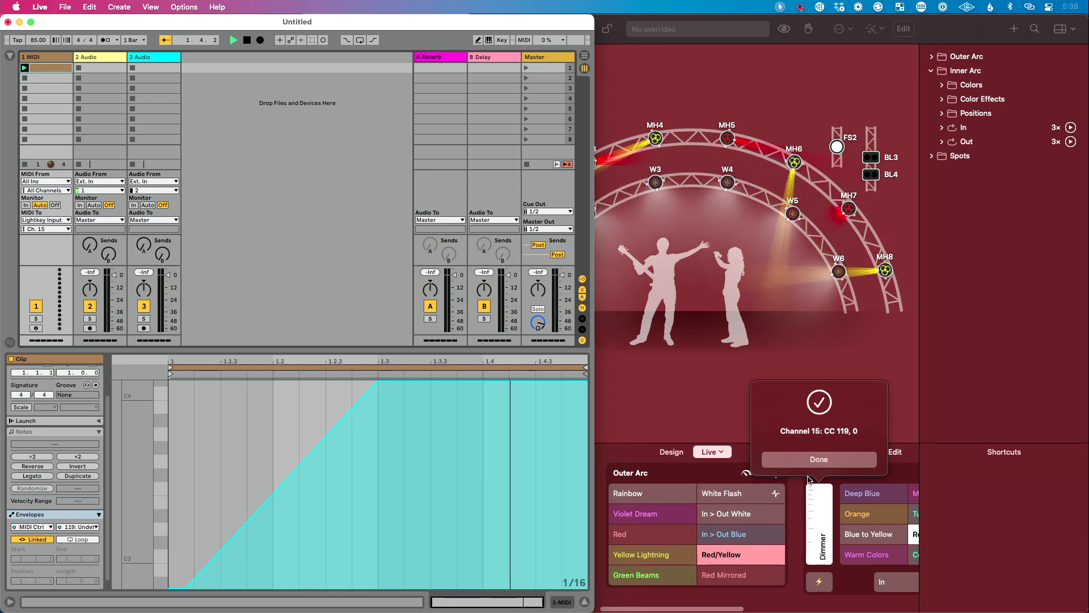
click(817, 460)
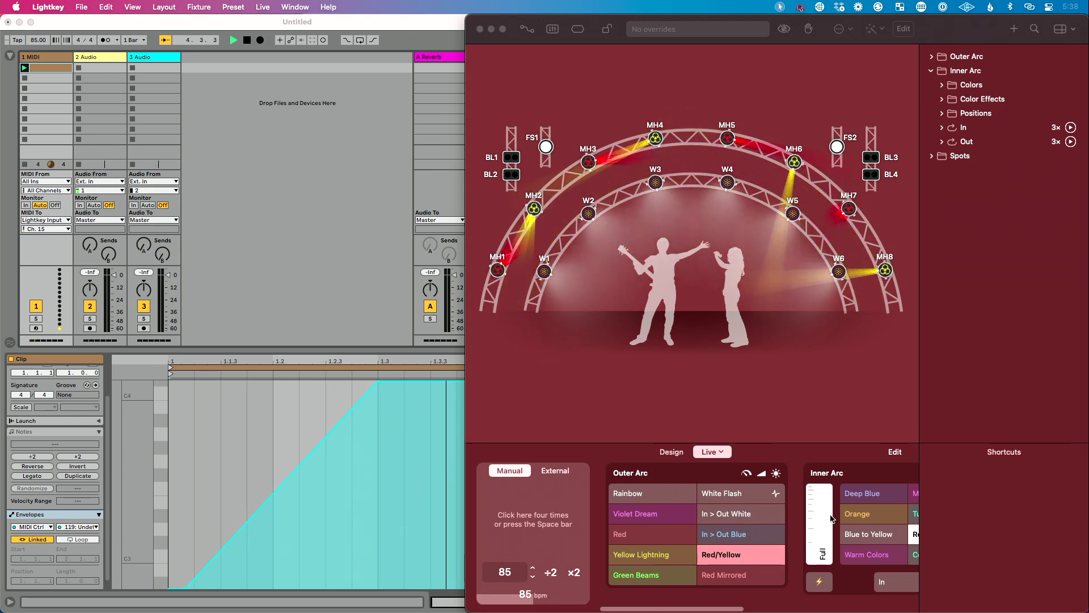
click(292, 258)
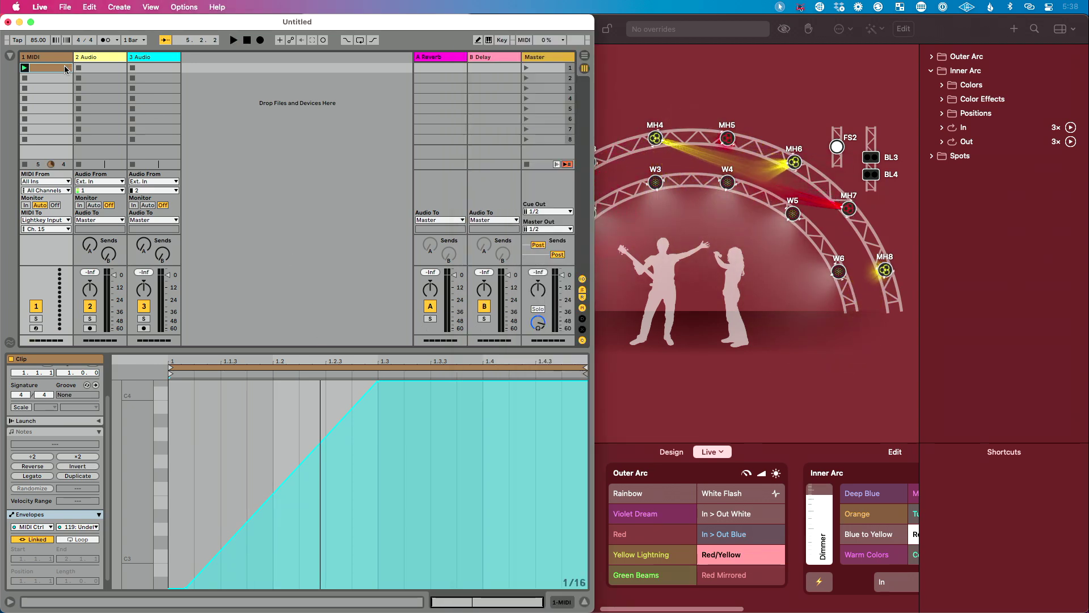
- Paste the ramp clip onto the 1 MIDI track in Arrangement View
key(Tab)
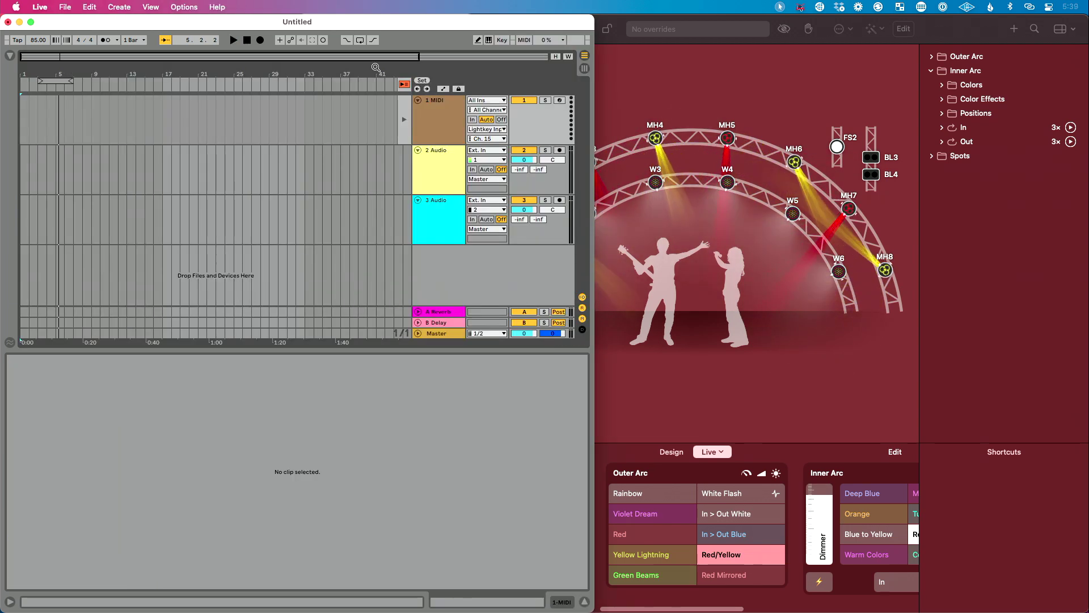
click(125, 143)
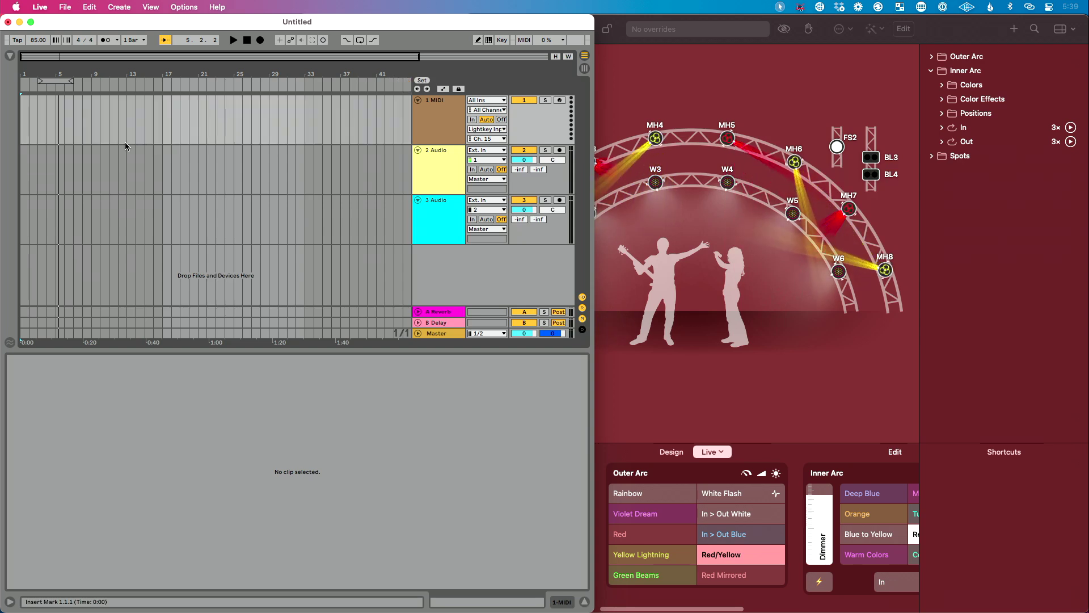
click(64, 119)
key(super+v)
key(z)
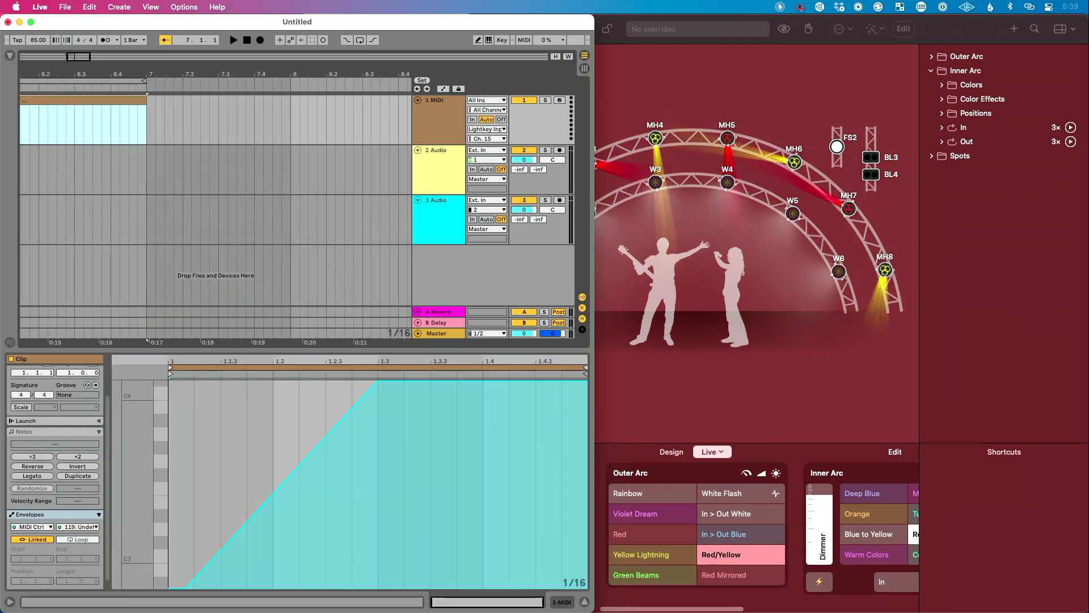
click(64, 514)
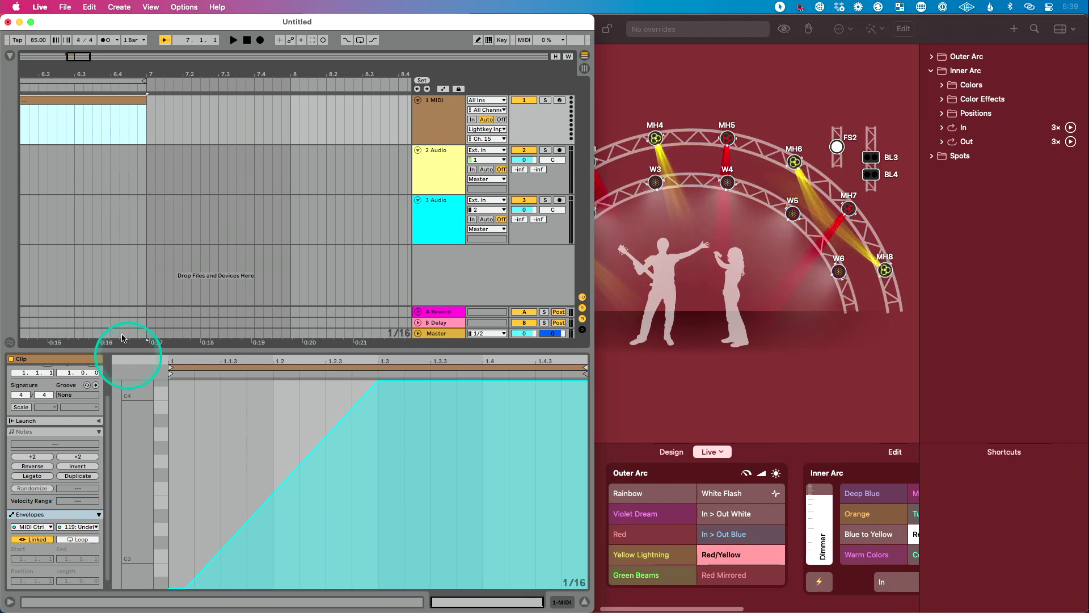
click(823, 471)
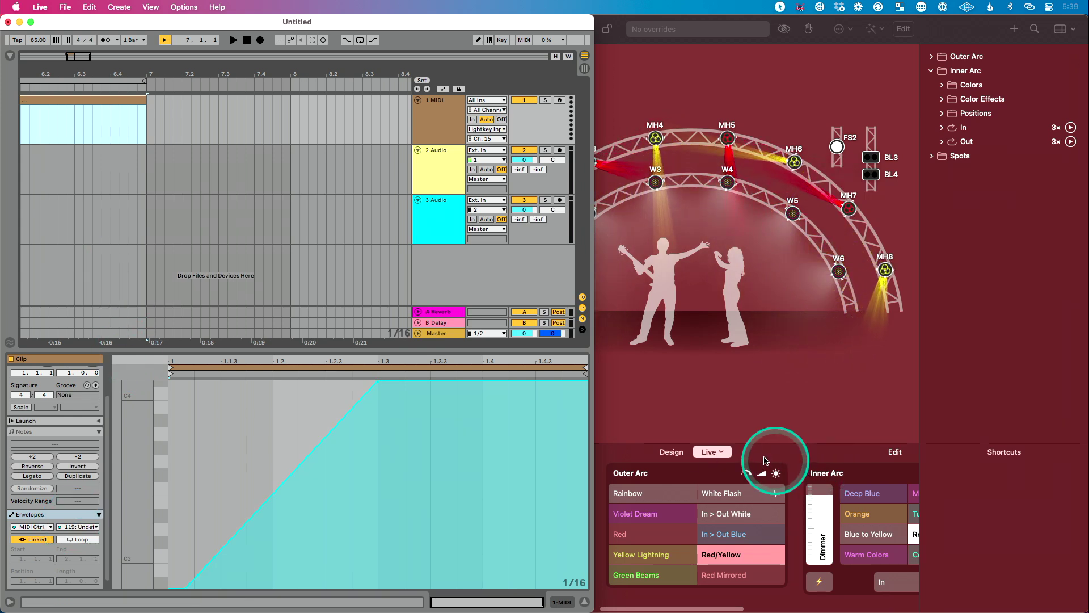
- Zoom out and drag the ramp clip to bar 1 of the 1 MIDI track
click(720, 453)
click(728, 457)
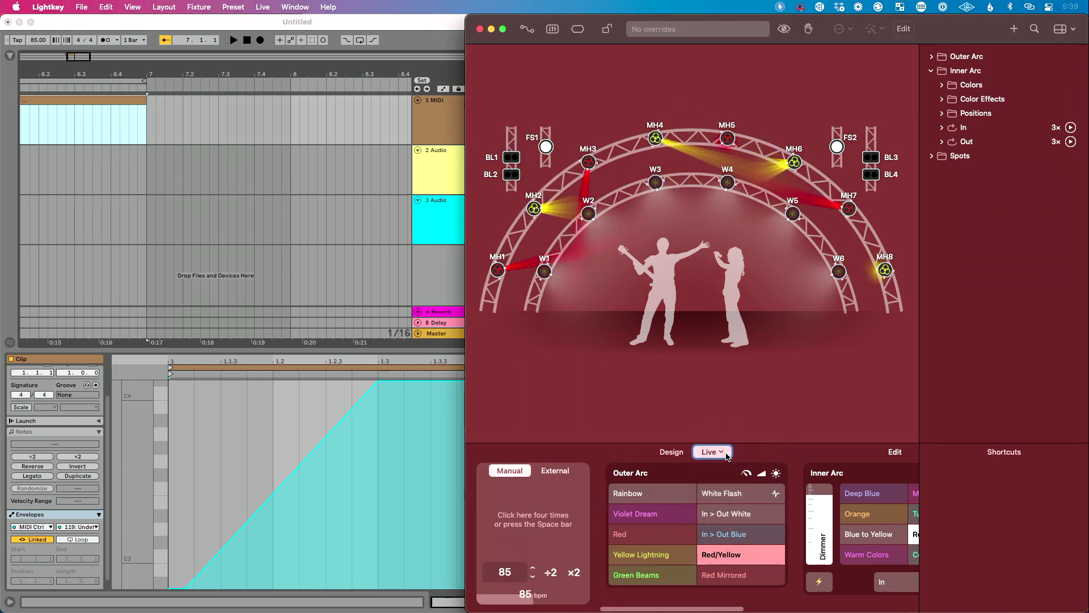
click(292, 244)
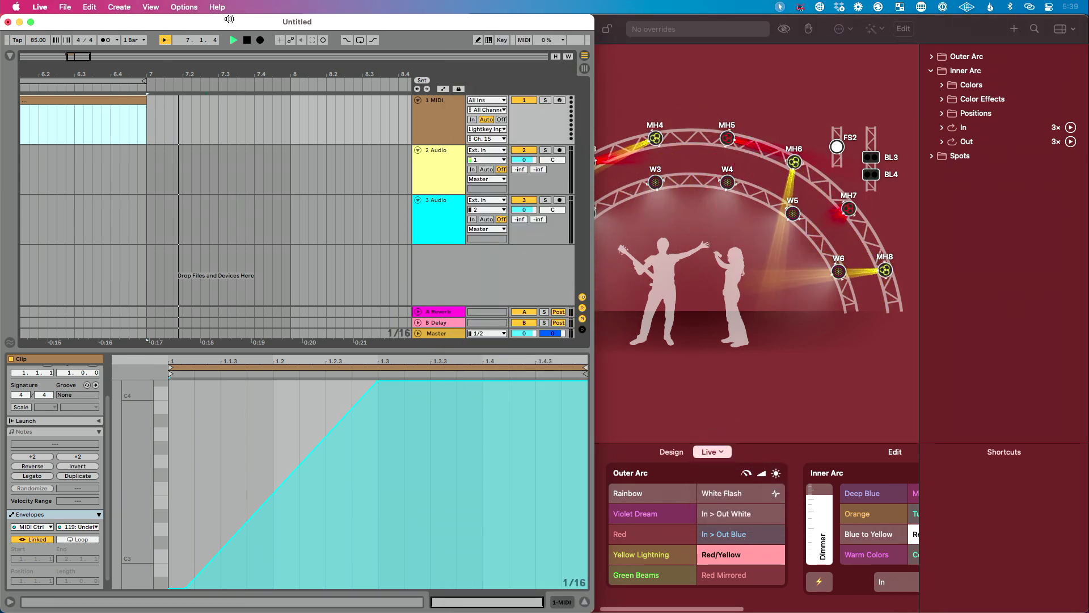
drag(165, 75, 216, 74)
key(minus)
key(minus)
key(minus)
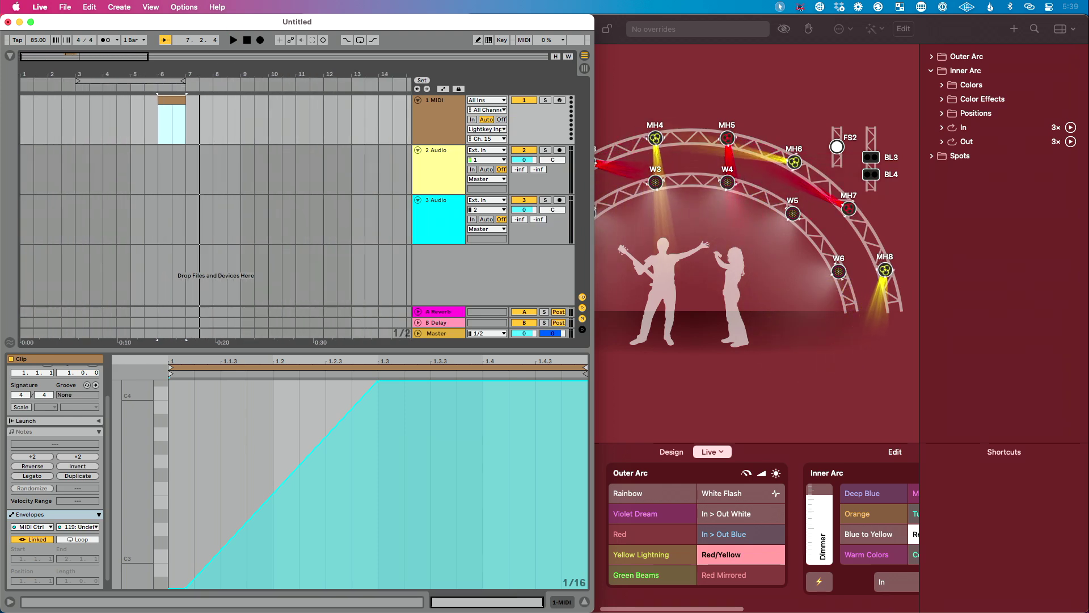
drag(171, 101, 129, 99)
- Delete the repeated ramps between 1.2.1 and 4.4.1, drag one ramp up to 127 across four bars, and play
click(117, 98)
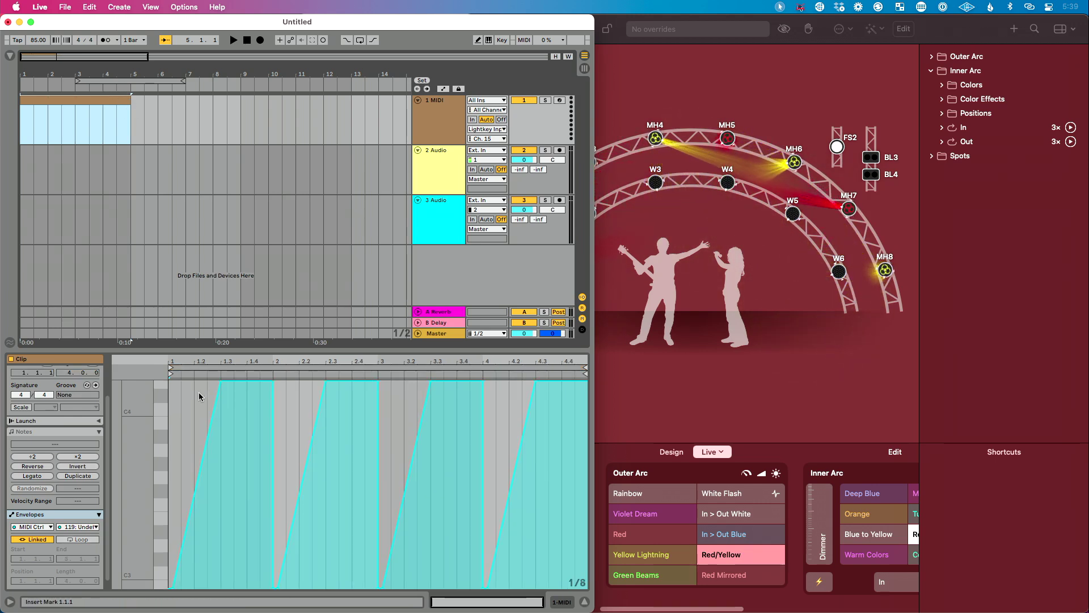
drag(199, 393, 556, 442)
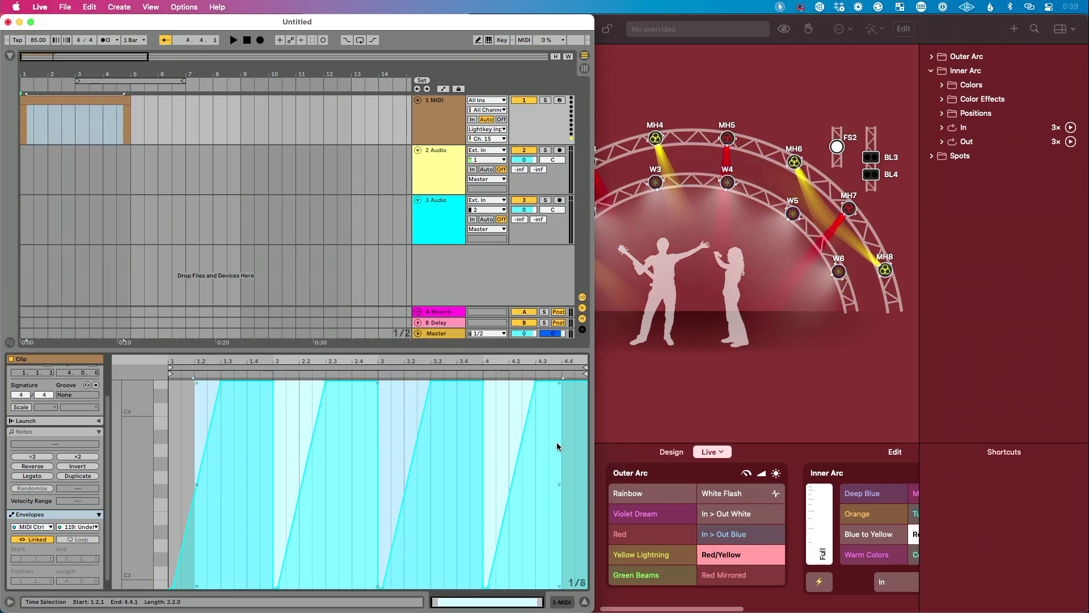
key(Delete)
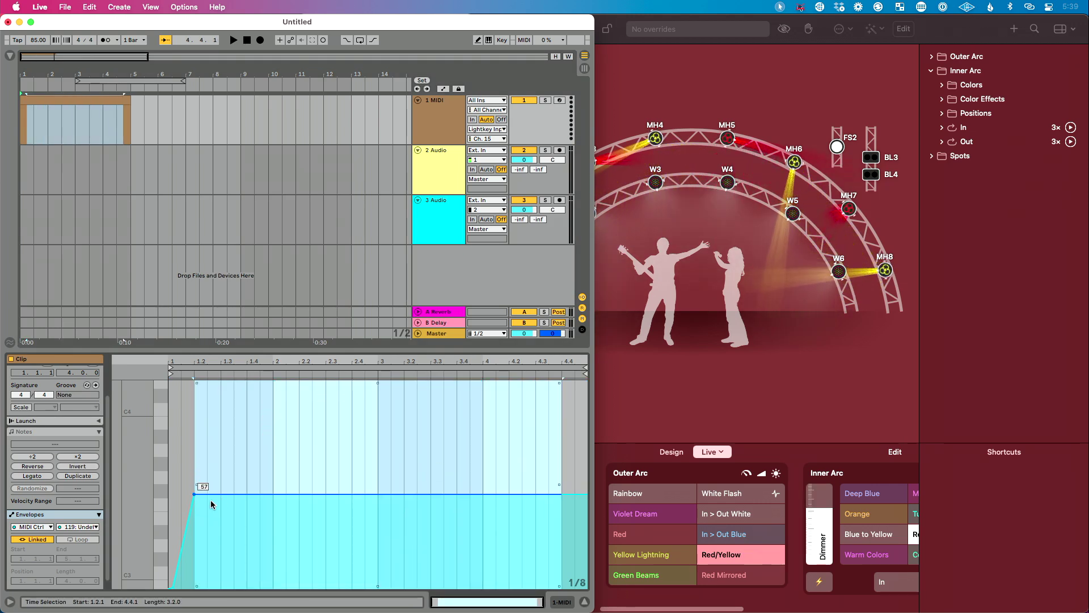
drag(194, 493, 575, 384)
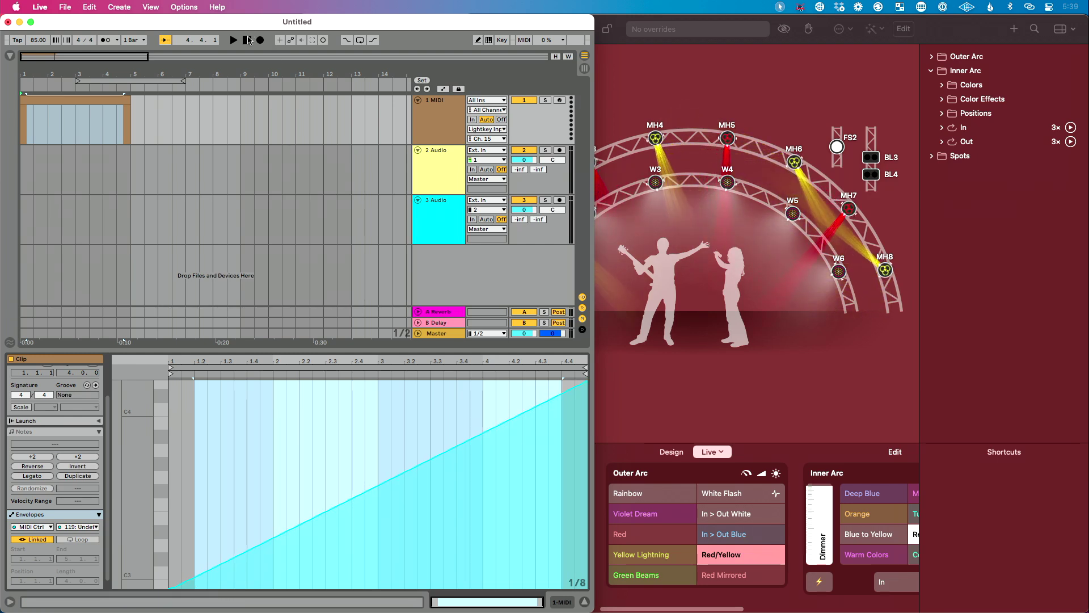
key(space)
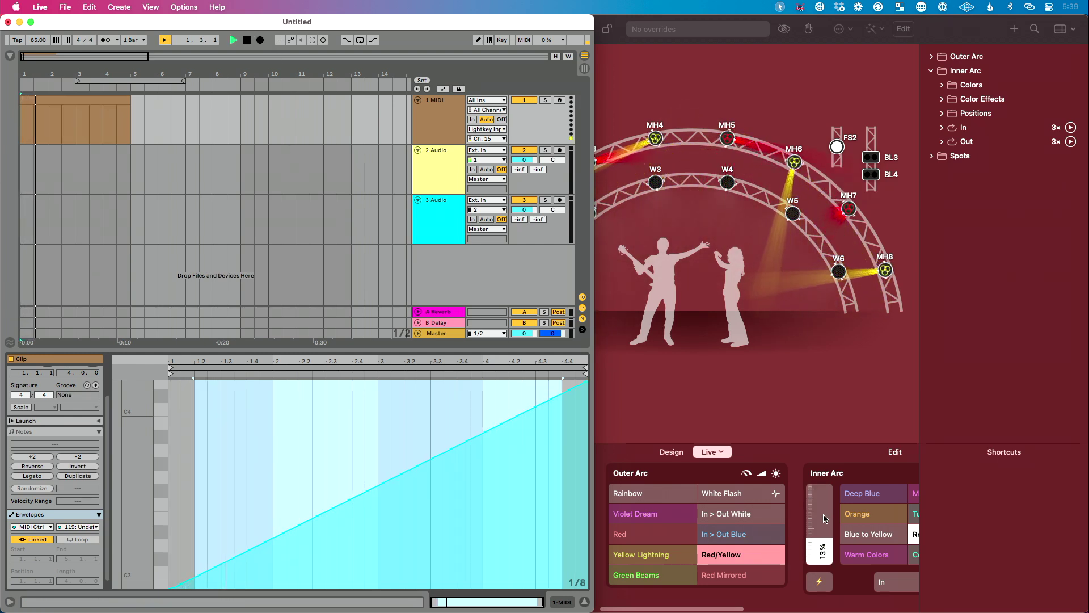